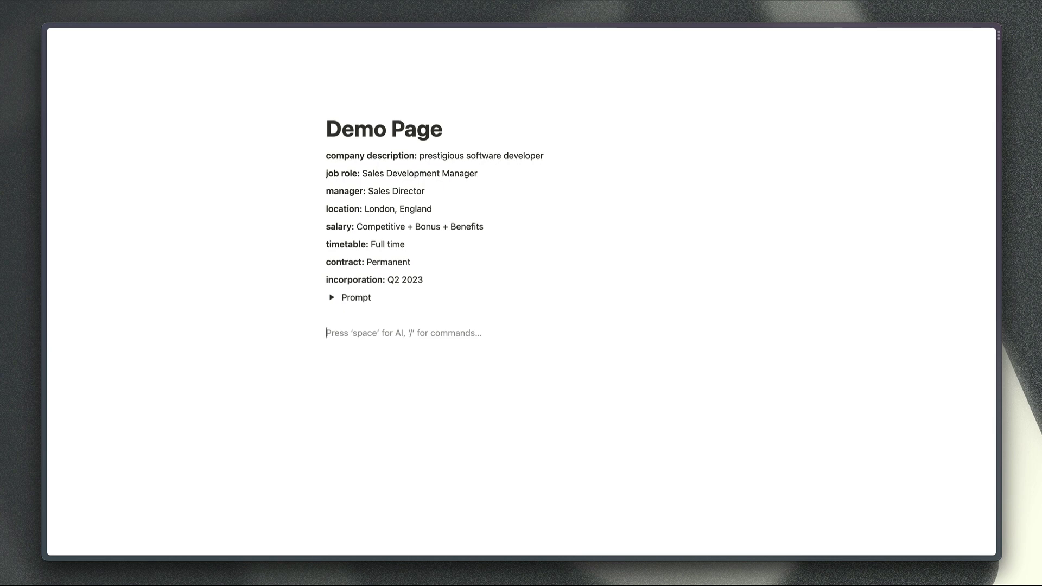
Have Notion AI generate a job description from the pasted bracketed prompt template and keep it
{"action": "key", "text": "space"}
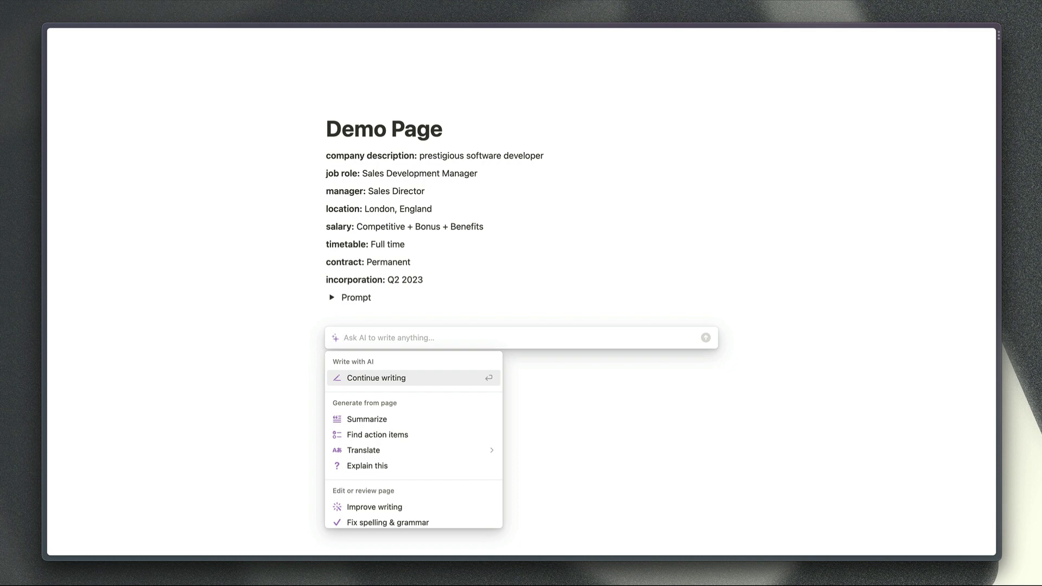
{"action": "key", "text": "super+v"}
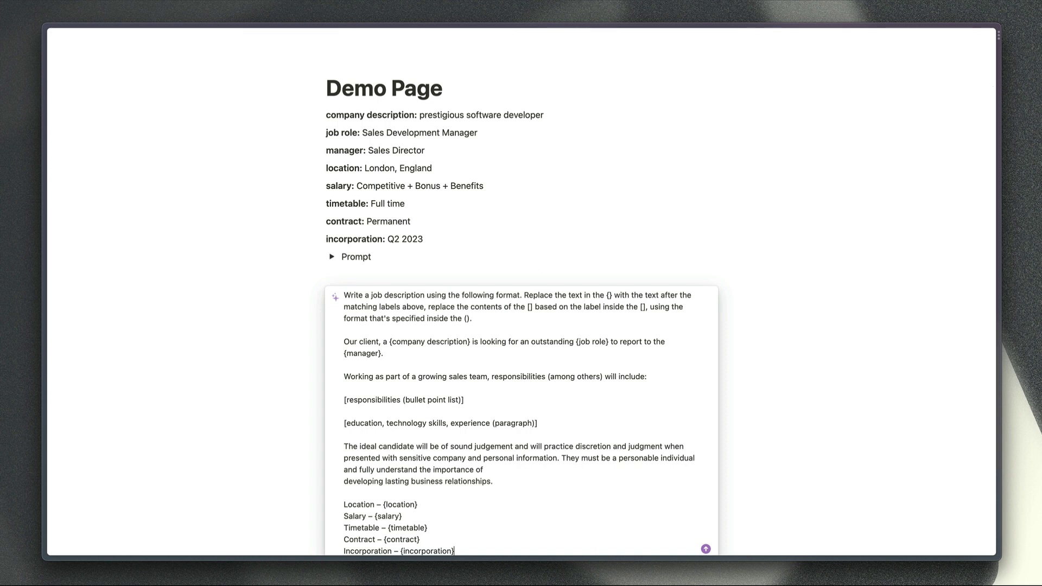
{"action": "key", "text": "Return"}
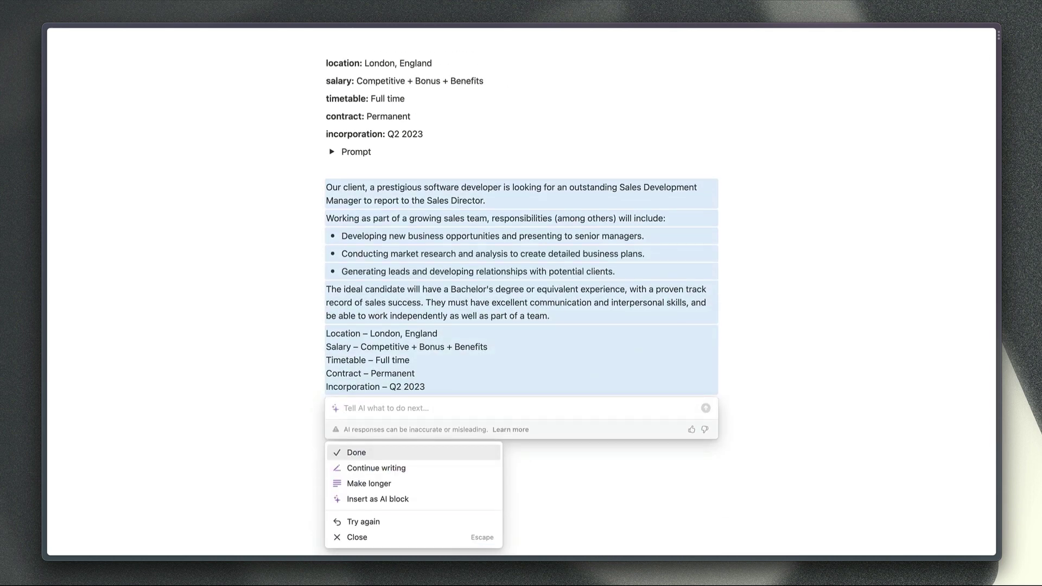
{"action": "key", "text": "Return"}
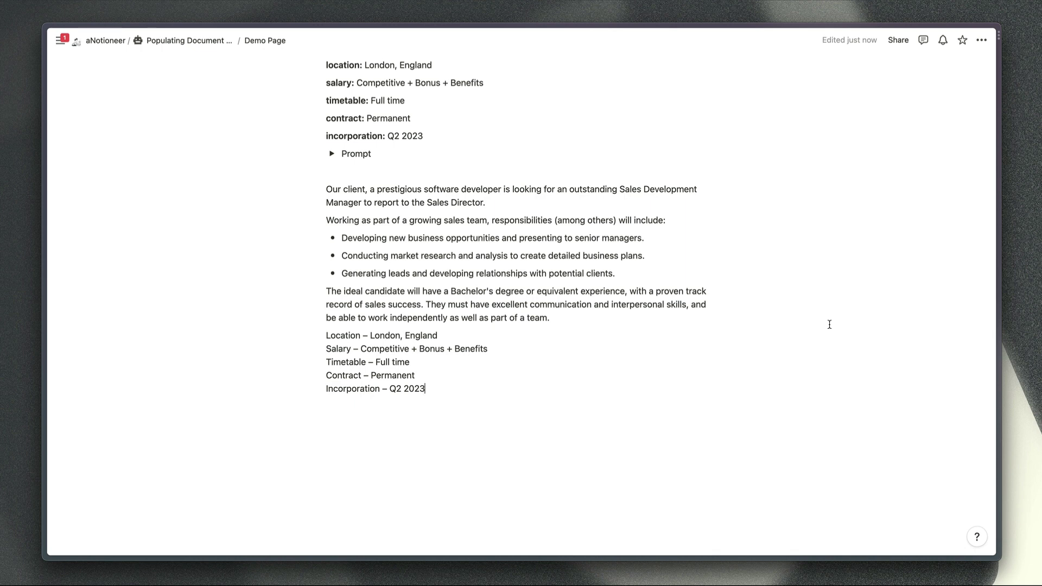
Go to the parent page Populating Document Templates With NotionAI, glance at Demo Page, and return
{"action": "left_click", "coordinate": [200, 42]}
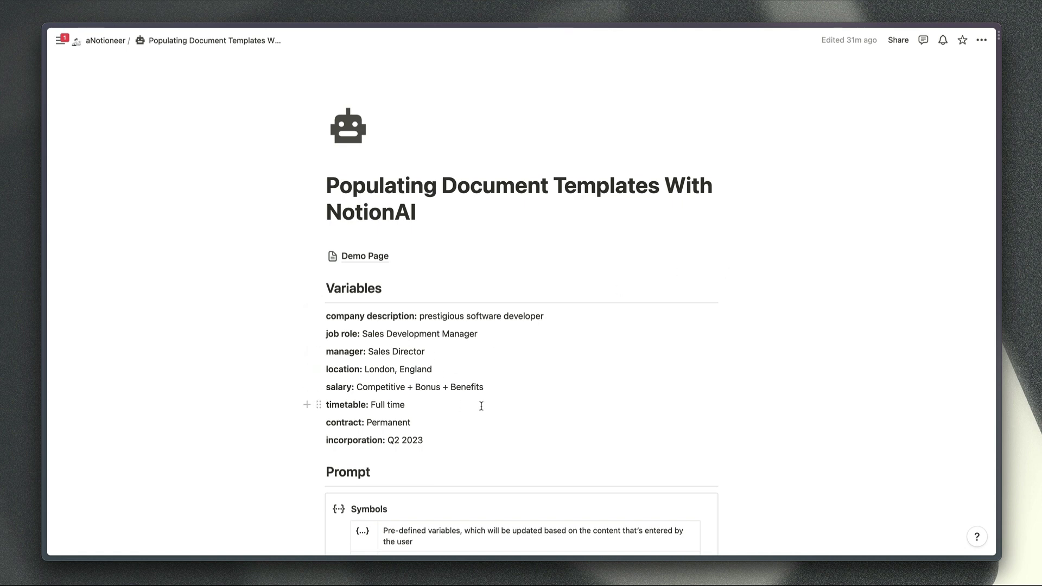
{"action": "left_click", "coordinate": [383, 255]}
{"action": "scroll", "coordinate": [428, 205], "scroll_direction": "left", "scroll_amount": 5}
{"action": "scroll", "coordinate": [801, 327], "scroll_direction": "down", "scroll_amount": 7}
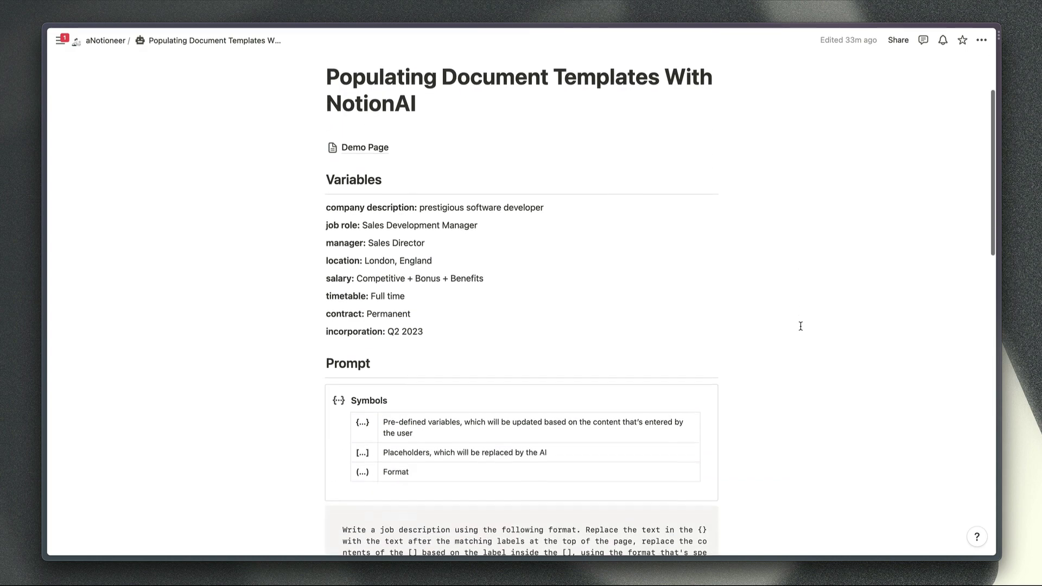
{"action": "scroll", "coordinate": [800, 326], "scroll_direction": "down", "scroll_amount": 1}
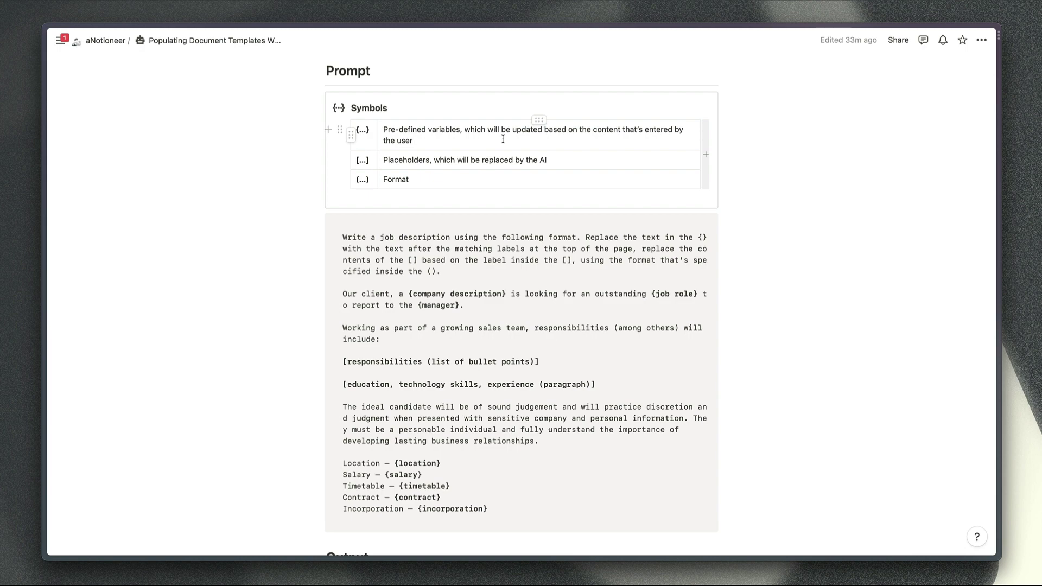
{"action": "scroll", "coordinate": [503, 140], "scroll_direction": "up", "scroll_amount": 5}
{"action": "scroll", "coordinate": [570, 134], "scroll_direction": "up", "scroll_amount": 5}
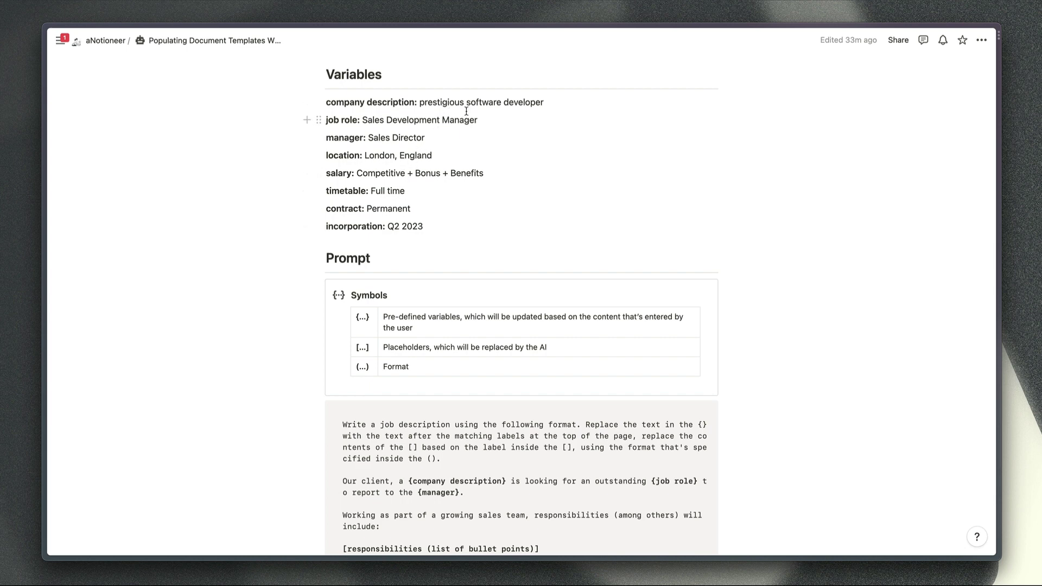
{"action": "scroll", "coordinate": [793, 288], "scroll_direction": "down", "scroll_amount": 3}
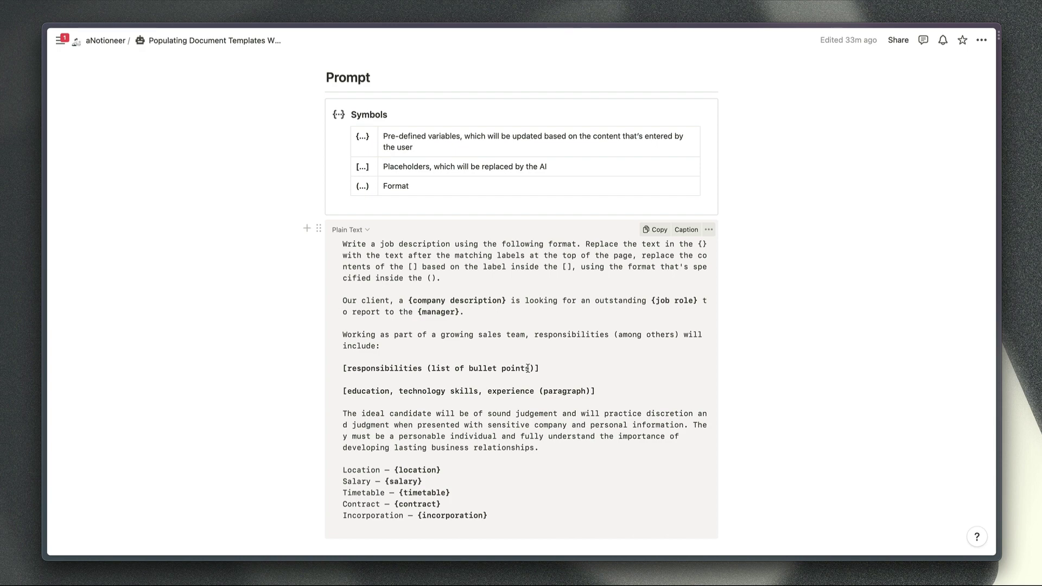
{"action": "scroll", "coordinate": [800, 426], "scroll_direction": "down", "scroll_amount": 5}
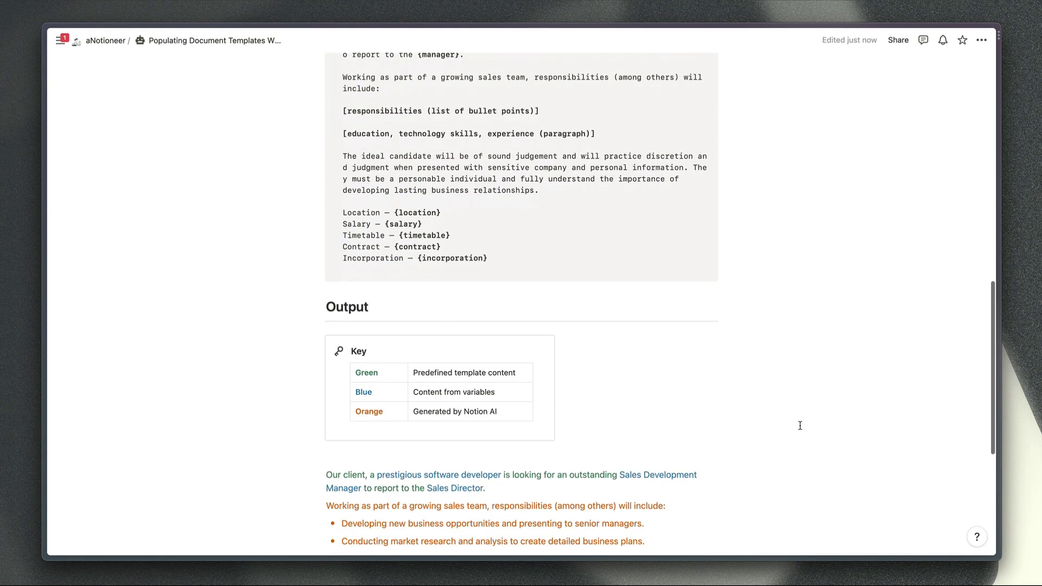
{"action": "scroll", "coordinate": [800, 425], "scroll_direction": "down", "scroll_amount": 4}
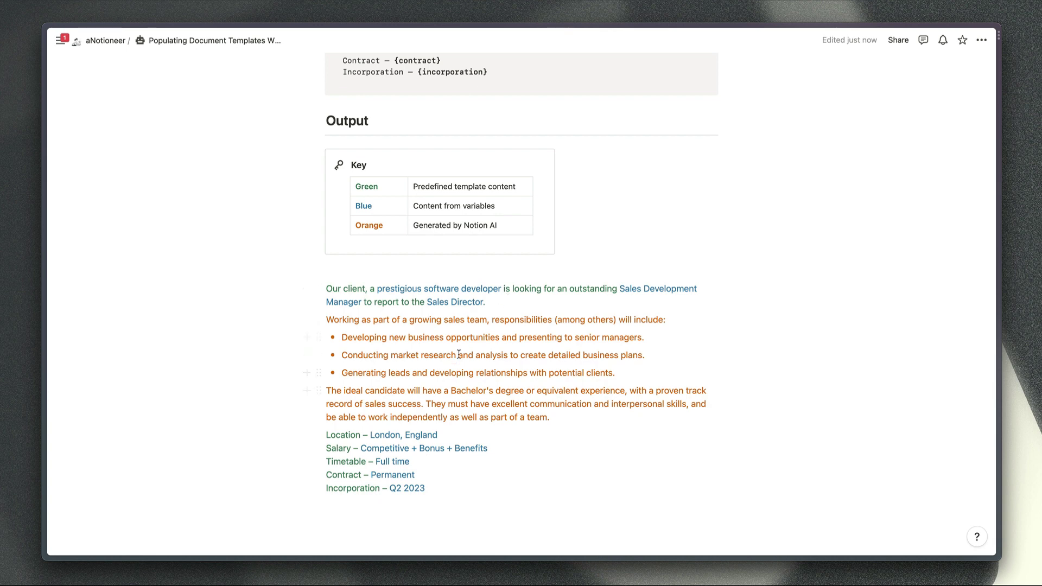
{"action": "scroll", "coordinate": [464, 371], "scroll_direction": "up", "scroll_amount": 3}
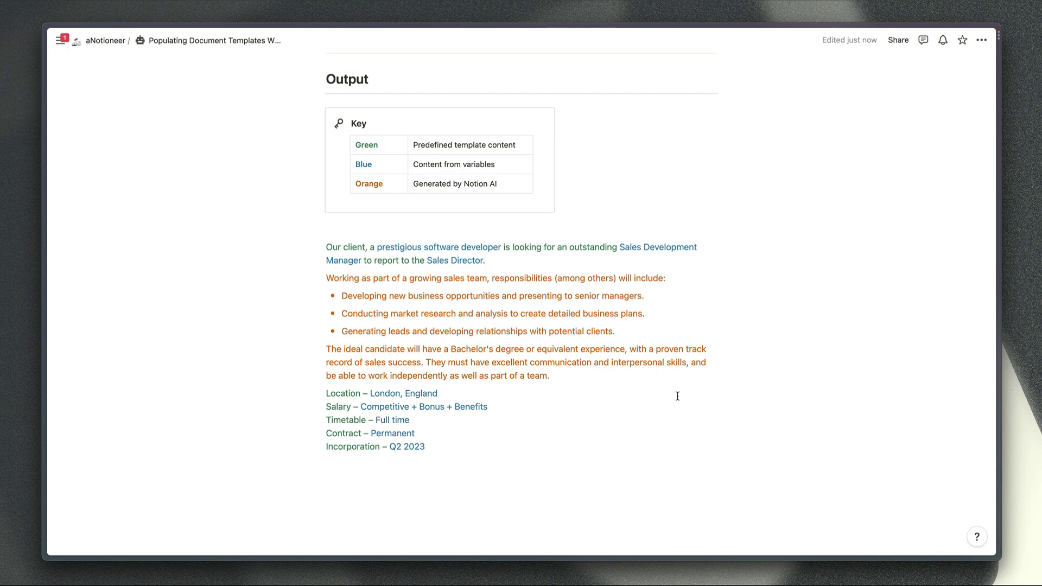
{"action": "scroll", "coordinate": [678, 396], "scroll_direction": "up", "scroll_amount": 10}
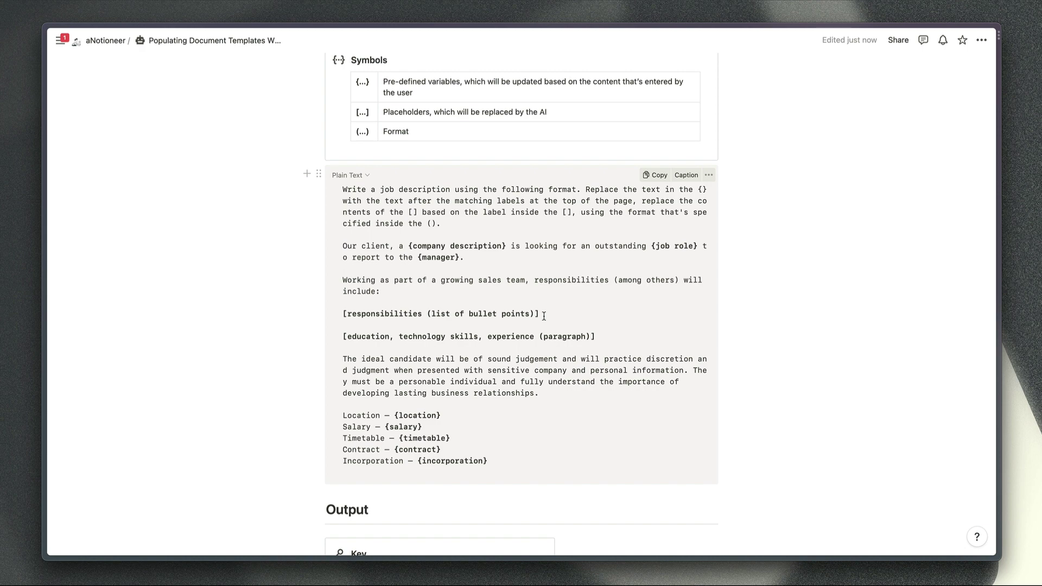
{"action": "scroll", "coordinate": [575, 336], "scroll_direction": "down", "scroll_amount": 10}
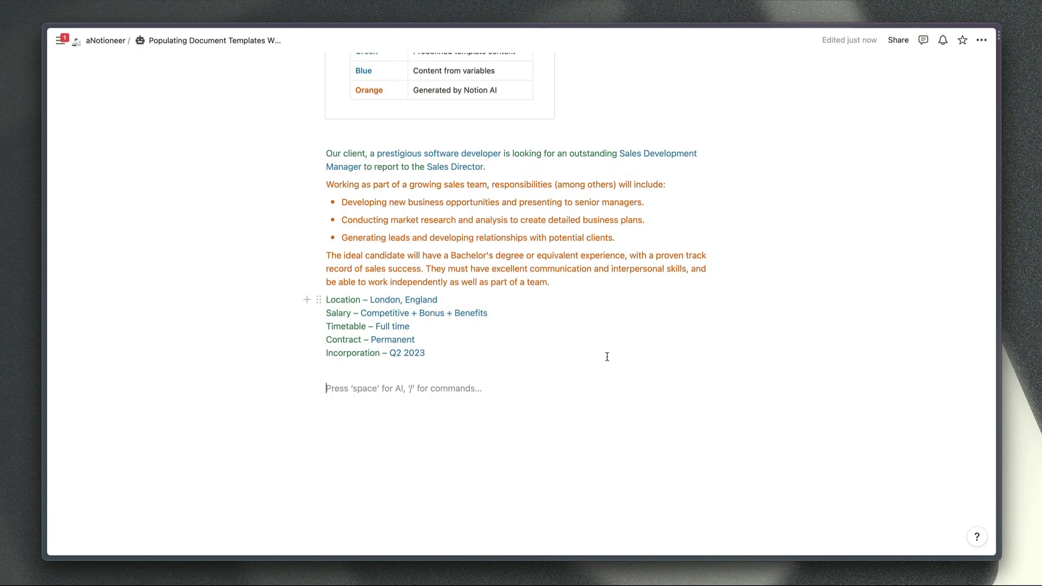
{"action": "key", "text": "space"}
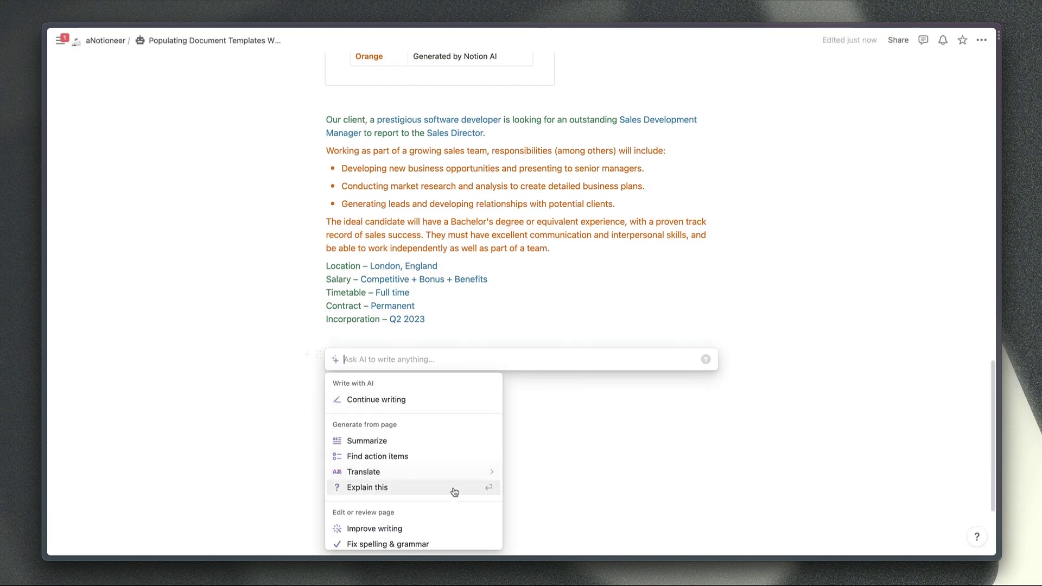
{"action": "scroll", "coordinate": [455, 492], "scroll_direction": "down", "scroll_amount": 3}
{"action": "scroll", "coordinate": [455, 491], "scroll_direction": "down", "scroll_amount": 5}
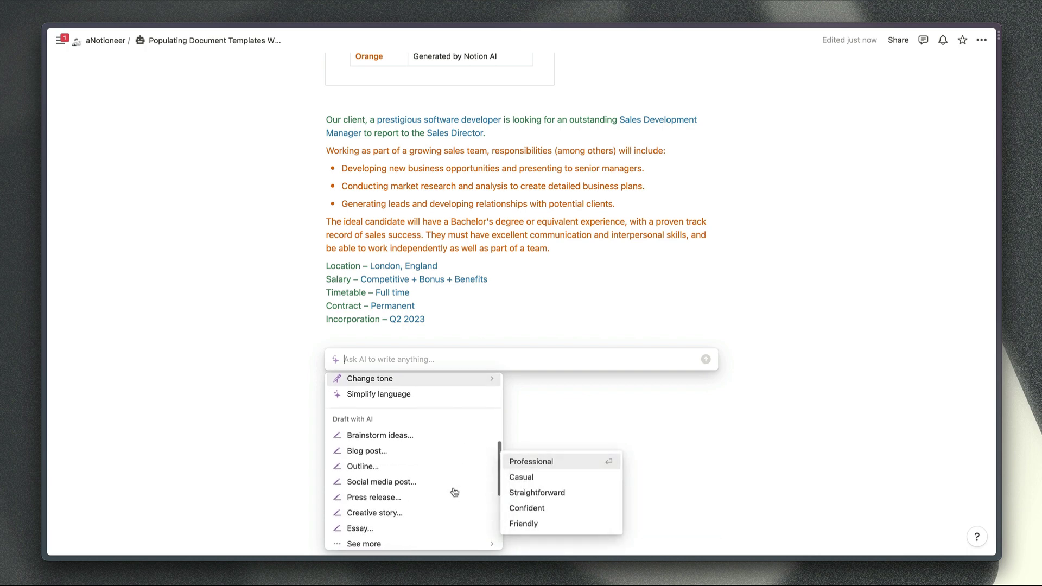
{"action": "mouse_move", "coordinate": [455, 490]}
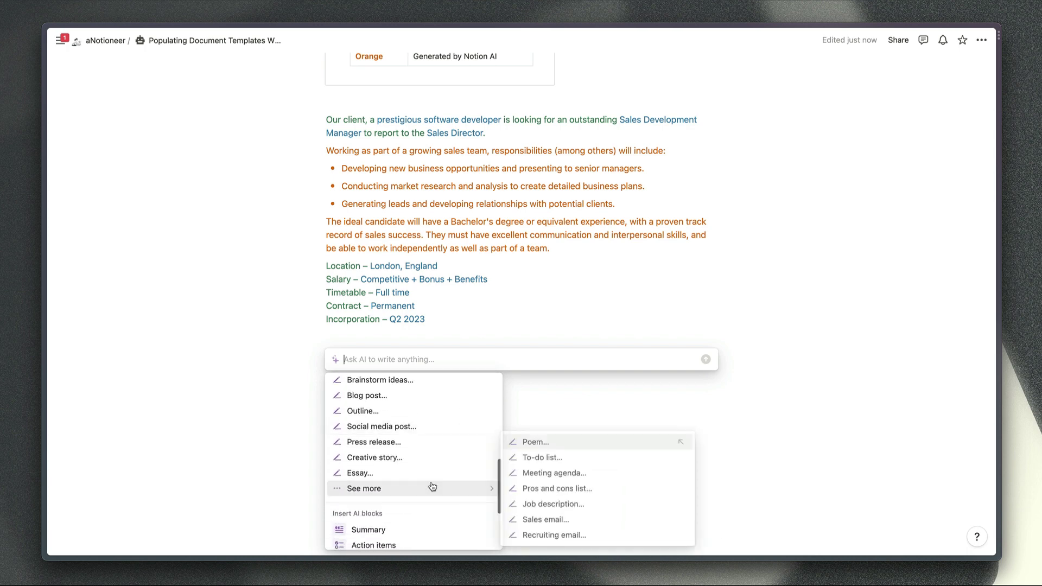
{"action": "left_click", "coordinate": [605, 503]}
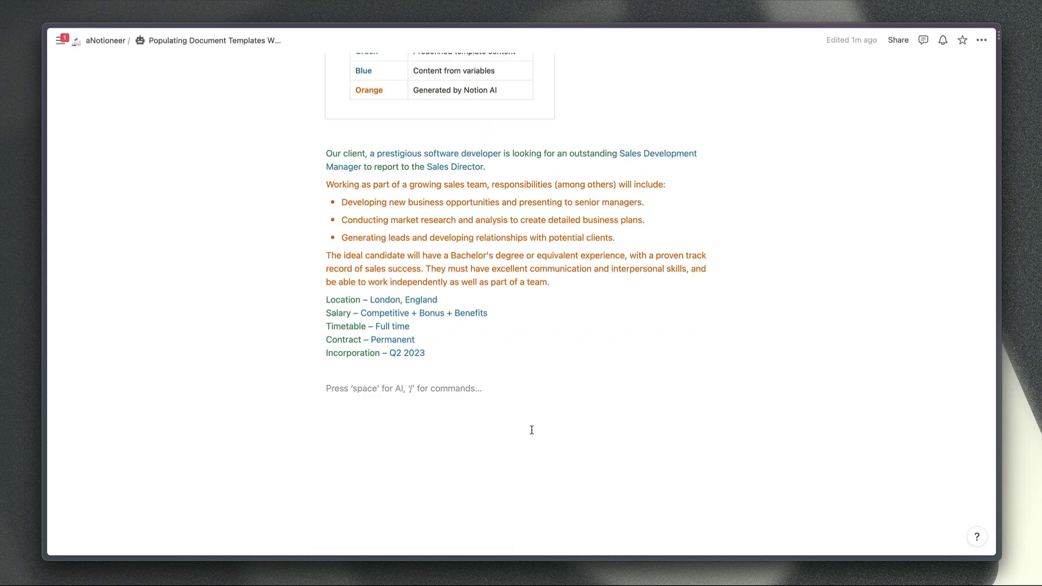
Have Notion AI continue writing below the job description and insert it as an AI block
{"action": "key", "text": "space"}
{"action": "key", "text": "Return"}
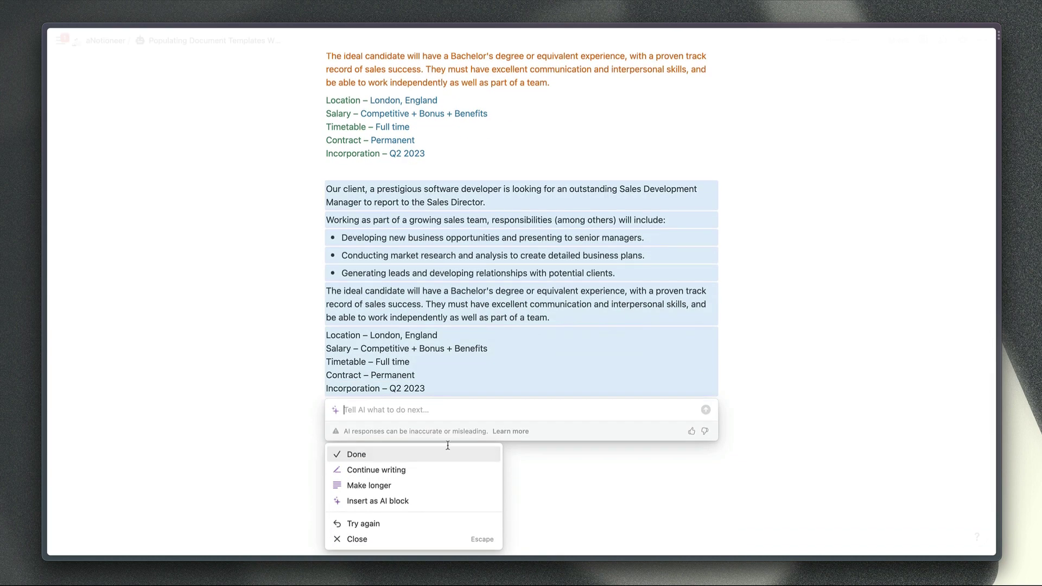
{"action": "left_click", "coordinate": [400, 500]}
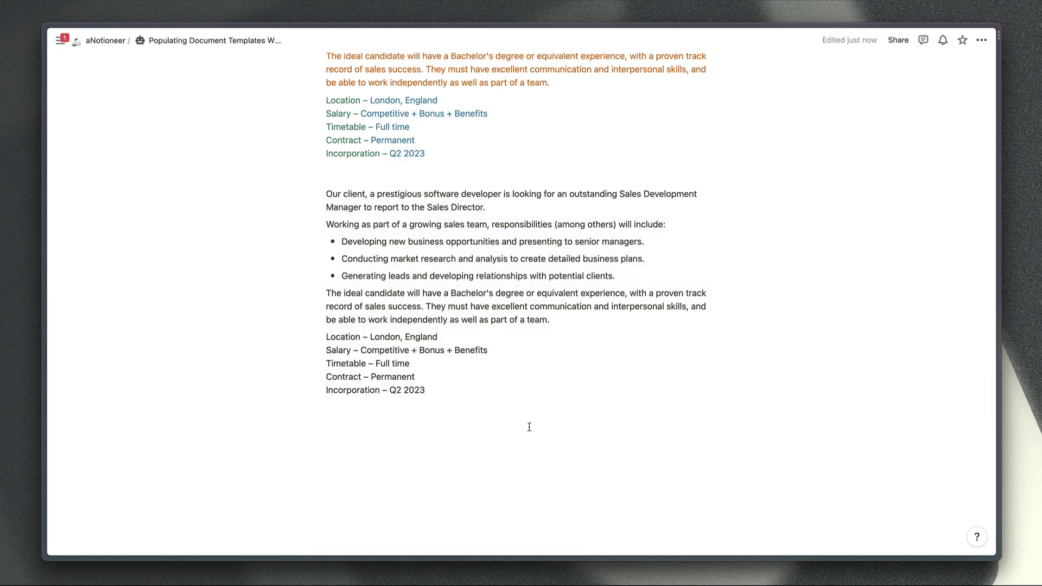
Edit the AI block's prompt and regenerate it as a plain-text copy of the job description
{"action": "left_click", "coordinate": [612, 276]}
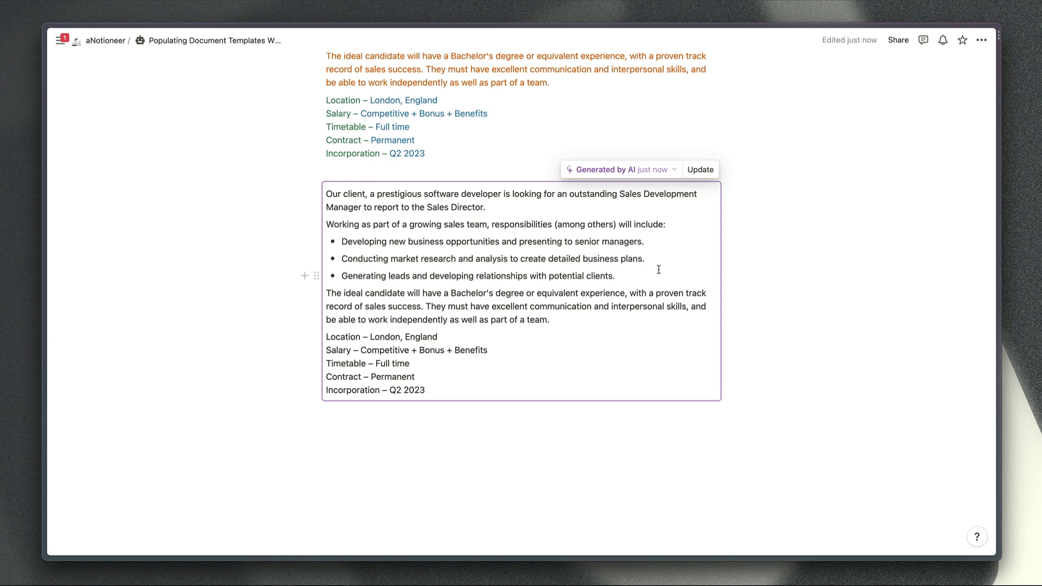
{"action": "left_click", "coordinate": [666, 172]}
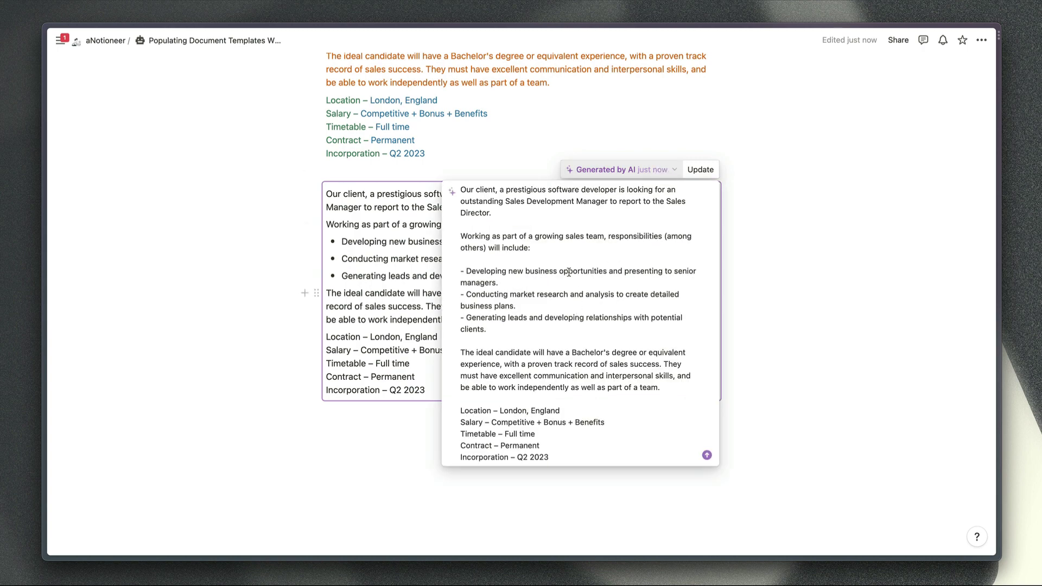
{"action": "key", "text": "Return"}
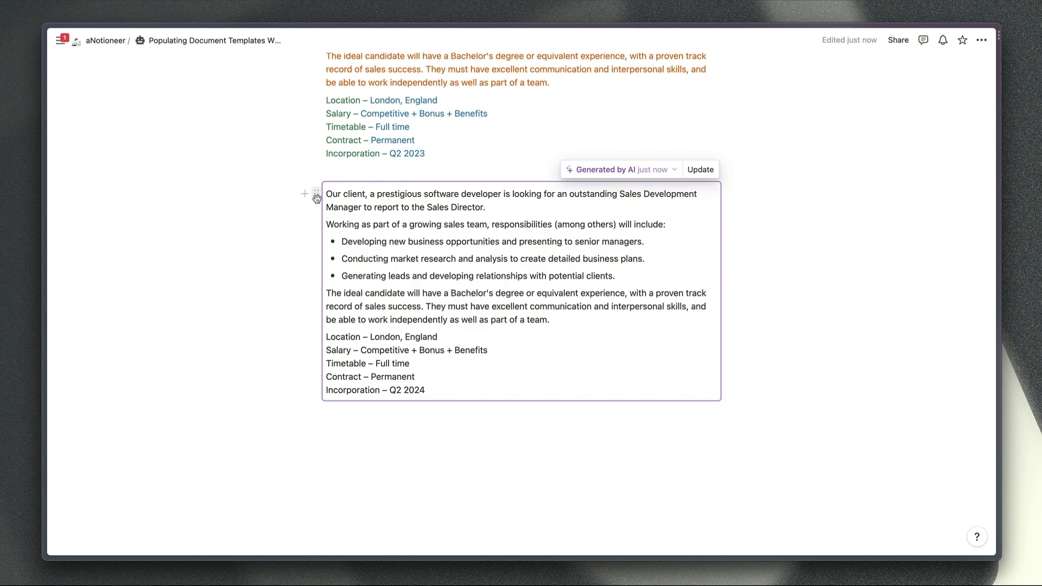
{"action": "left_click", "coordinate": [315, 196]}
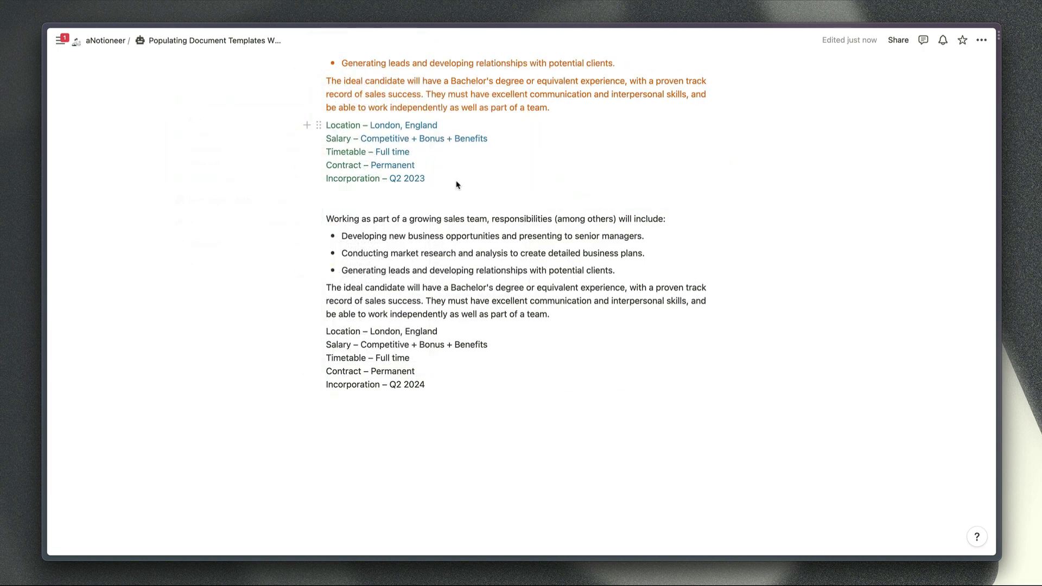
Delete the AI-generated block
{"action": "scroll", "coordinate": [456, 184], "scroll_direction": "up", "scroll_amount": 5}
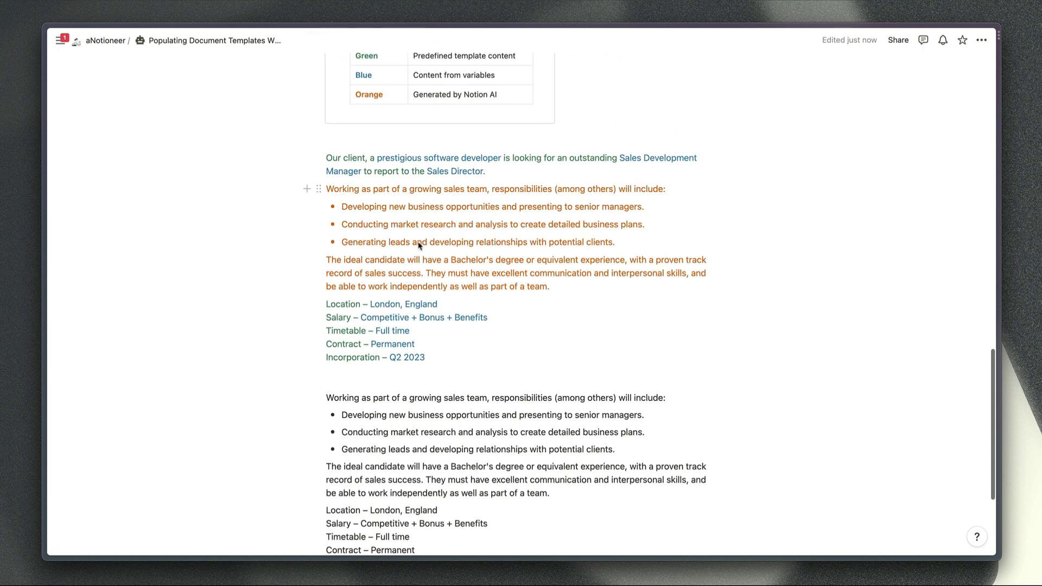
{"action": "left_click", "coordinate": [314, 397]}
{"action": "left_click", "coordinate": [196, 354]}
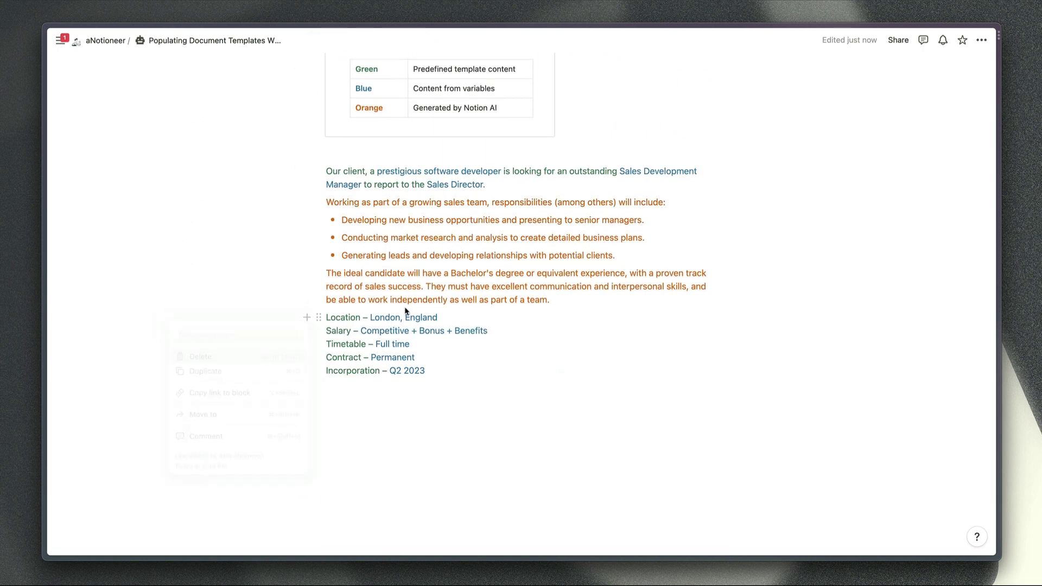
Open Demo Page and delete its Prompt toggle block
{"action": "scroll", "coordinate": [450, 277], "scroll_direction": "up", "scroll_amount": 10}
{"action": "left_click", "coordinate": [370, 82]}
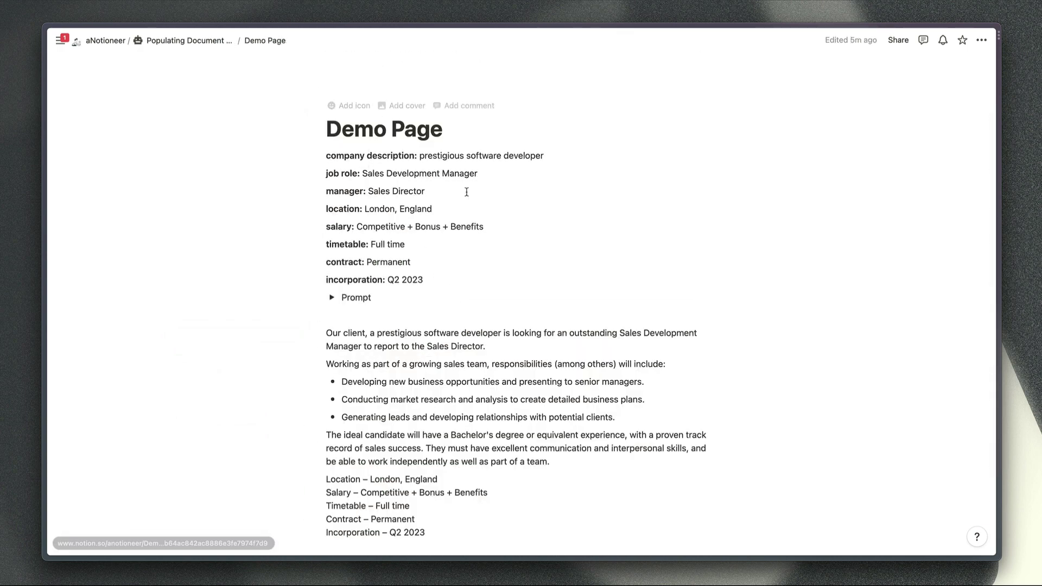
{"action": "left_click", "coordinate": [318, 297]}
{"action": "left_click", "coordinate": [217, 238]}
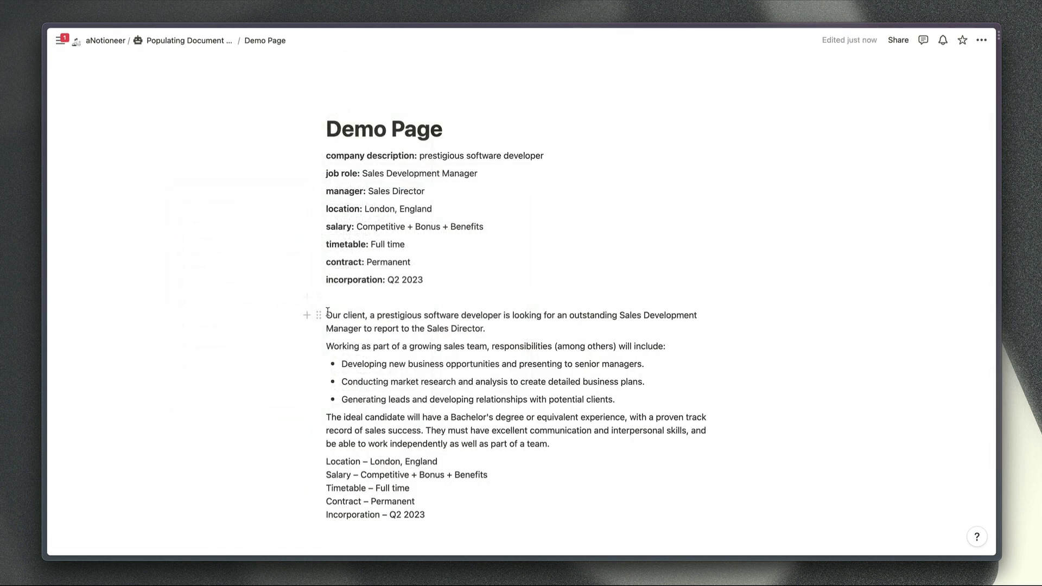
Delete the job description text from 'Our client' to 'Incorporation', leaving an empty line
{"action": "left_click_drag", "start_coordinate": [366, 513], "coordinate": [348, 317]}
{"action": "key", "text": "BackSpace"}
{"action": "left_click", "coordinate": [440, 382]}
{"action": "key", "text": "Return"}
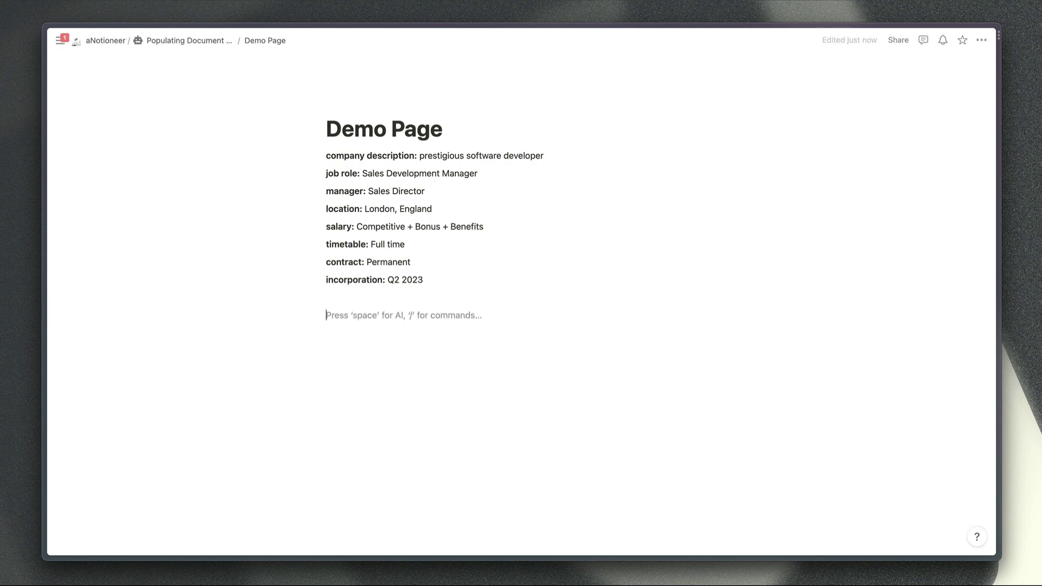
{"action": "key", "text": "space"}
{"action": "key", "text": "super+v"}
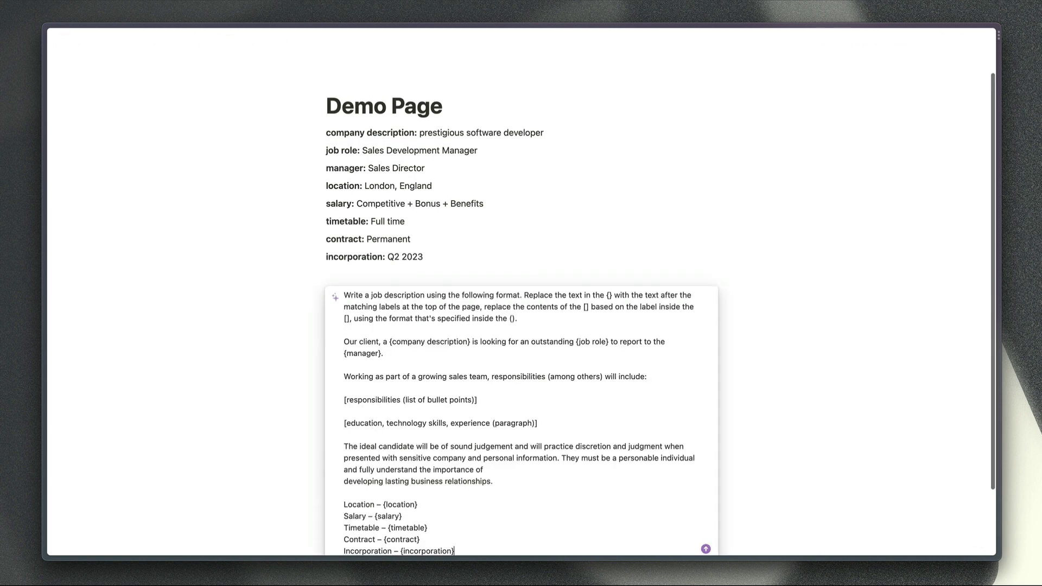
{"action": "key", "text": "Return"}
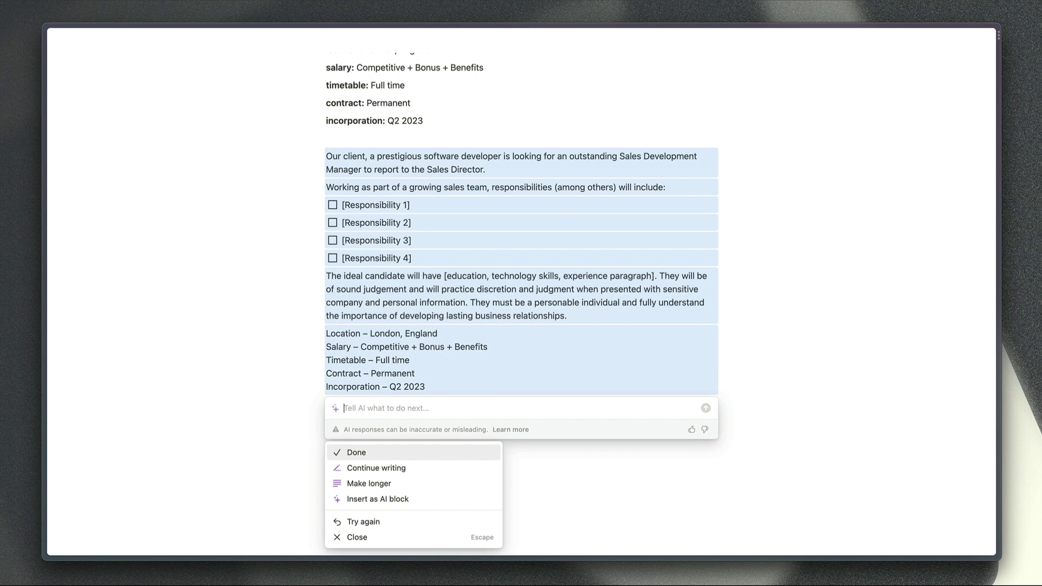
{"action": "key", "text": "Return"}
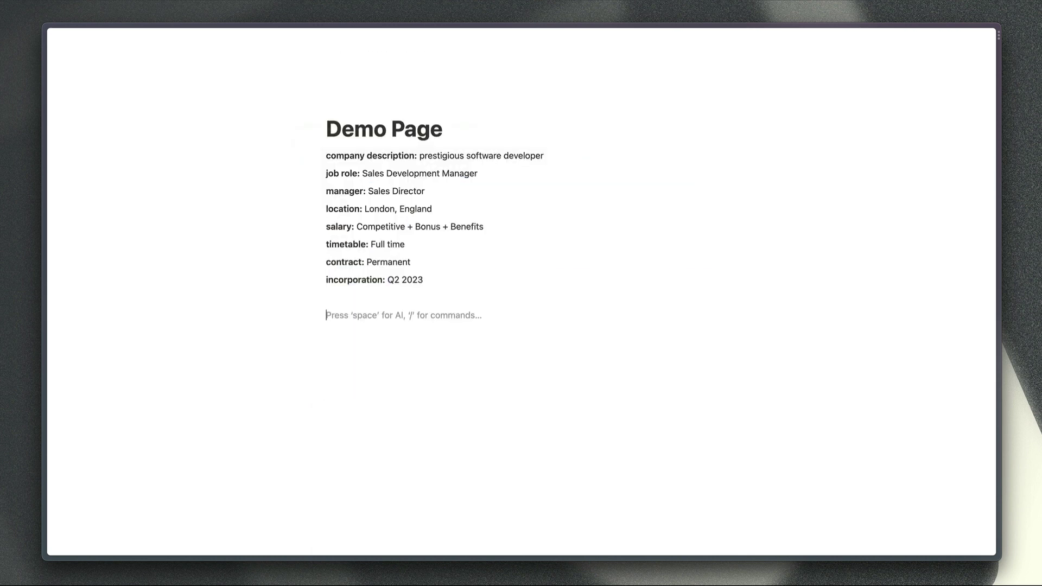